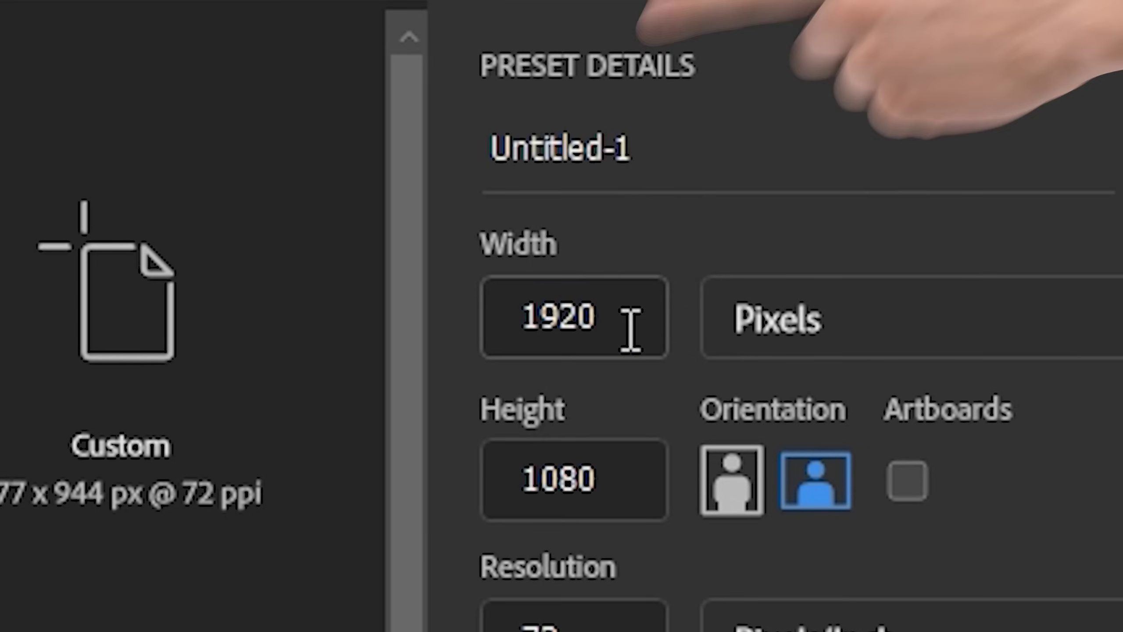
- Confirm the 1920 × 1080 pixel document size and select the document name field
{"action": "left_click", "coordinate": [629, 328]}
{"action": "left_click", "coordinate": [625, 314]}
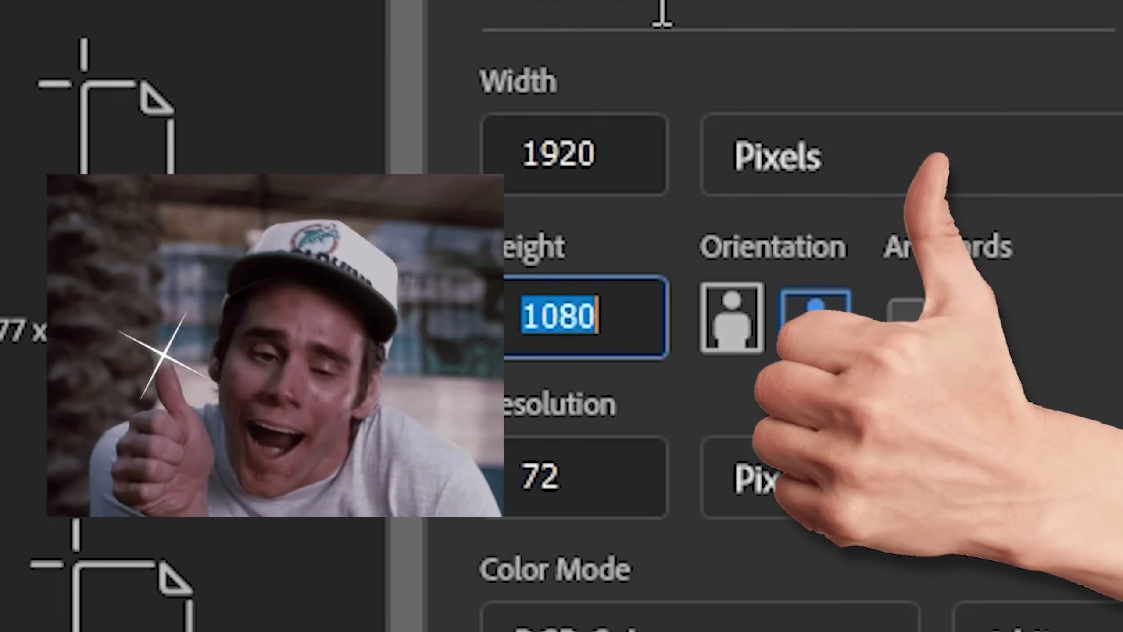
{"action": "left_click", "coordinate": [659, 7]}
- Create the document named 'Character' and drag the BLANK CHARACTER images onto its canvas
{"action": "type", "text": "Character"}
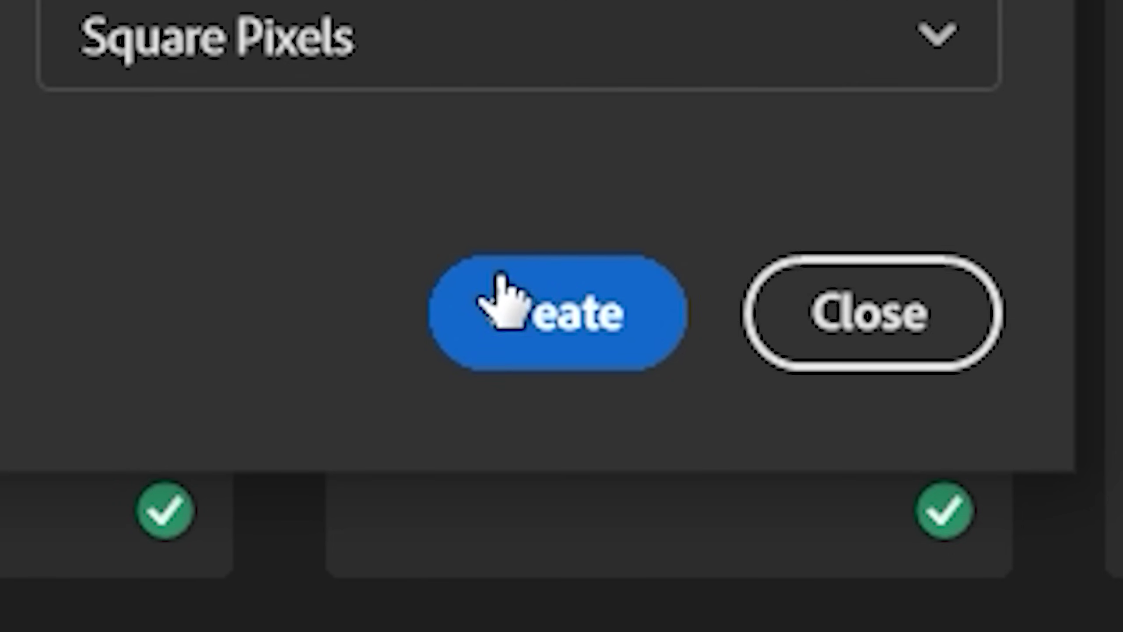
{"action": "left_click", "coordinate": [509, 301]}
{"action": "left_click_drag", "start_coordinate": [1053, 190], "coordinate": [426, 428]}
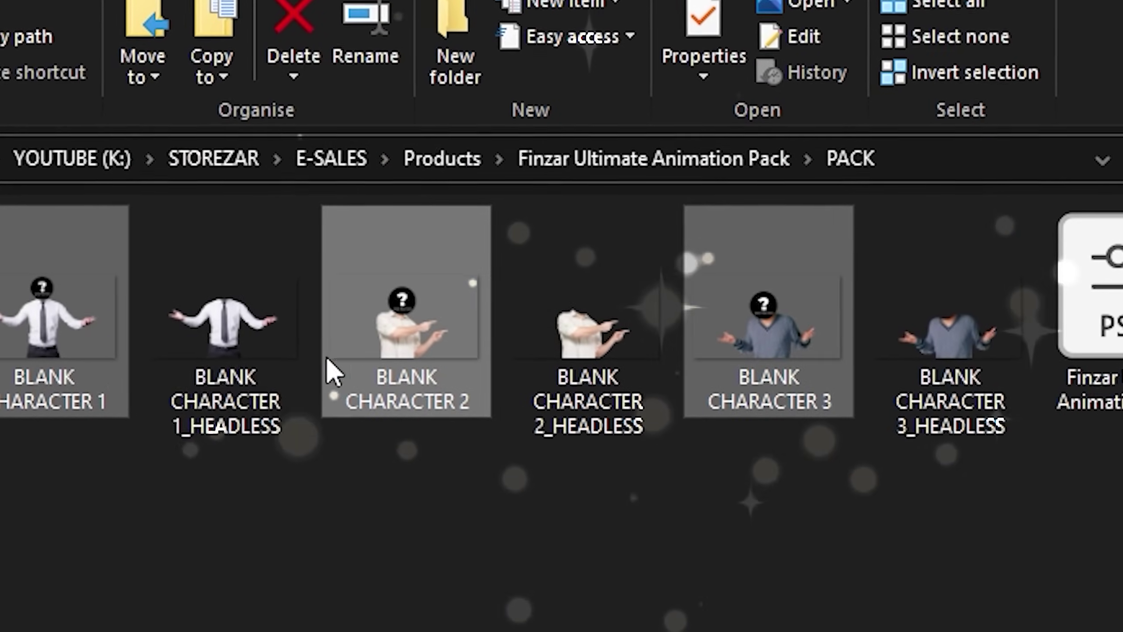
{"action": "left_click", "coordinate": [760, 353], "text": "ctrl"}
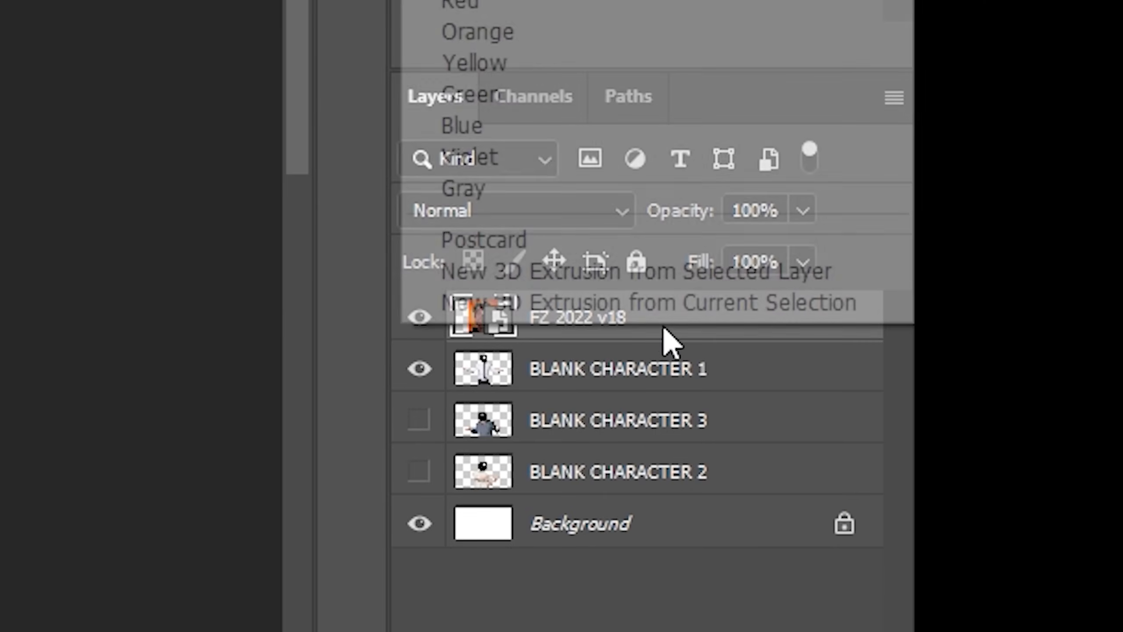
- Rasterize the FZ 2022 v18 head photo layer
{"action": "left_click", "coordinate": [511, 326]}
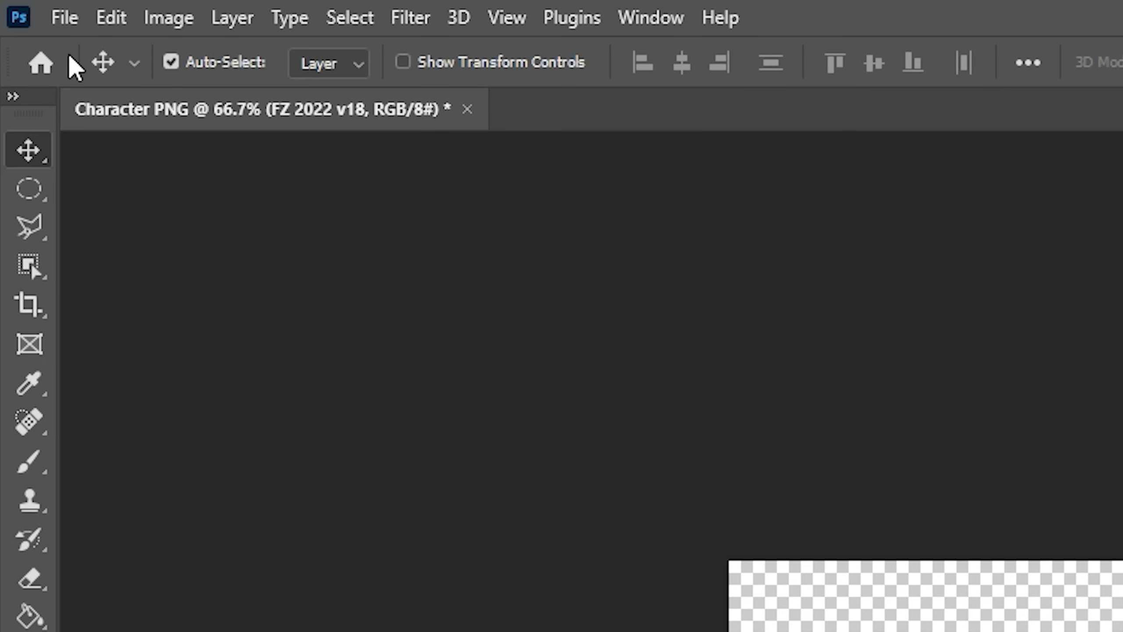
- Export the character image as a transparent PNG through Export As and choose the save location
{"action": "left_click", "coordinate": [63, 15]}
{"action": "mouse_move", "coordinate": [98, 482]}
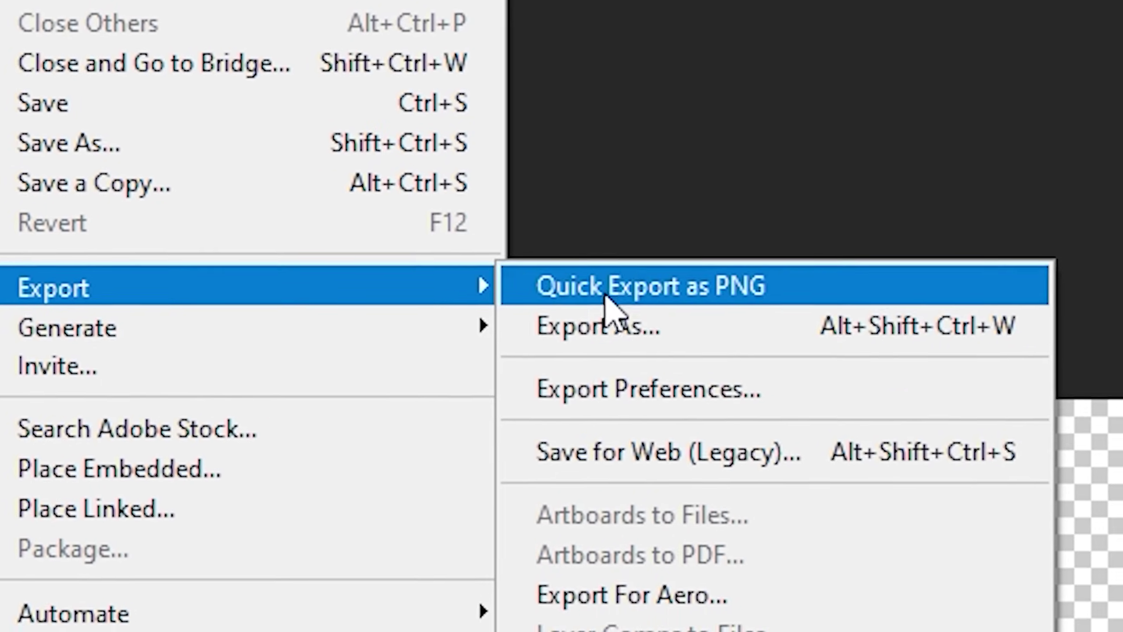
{"action": "left_click", "coordinate": [707, 350]}
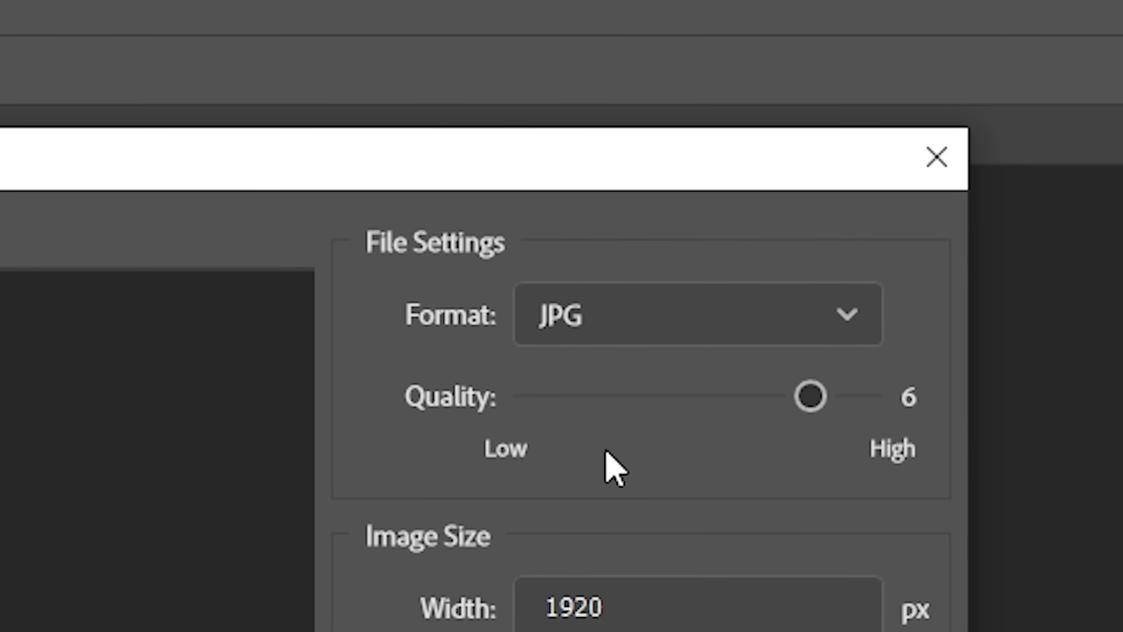
{"action": "left_click", "coordinate": [724, 323]}
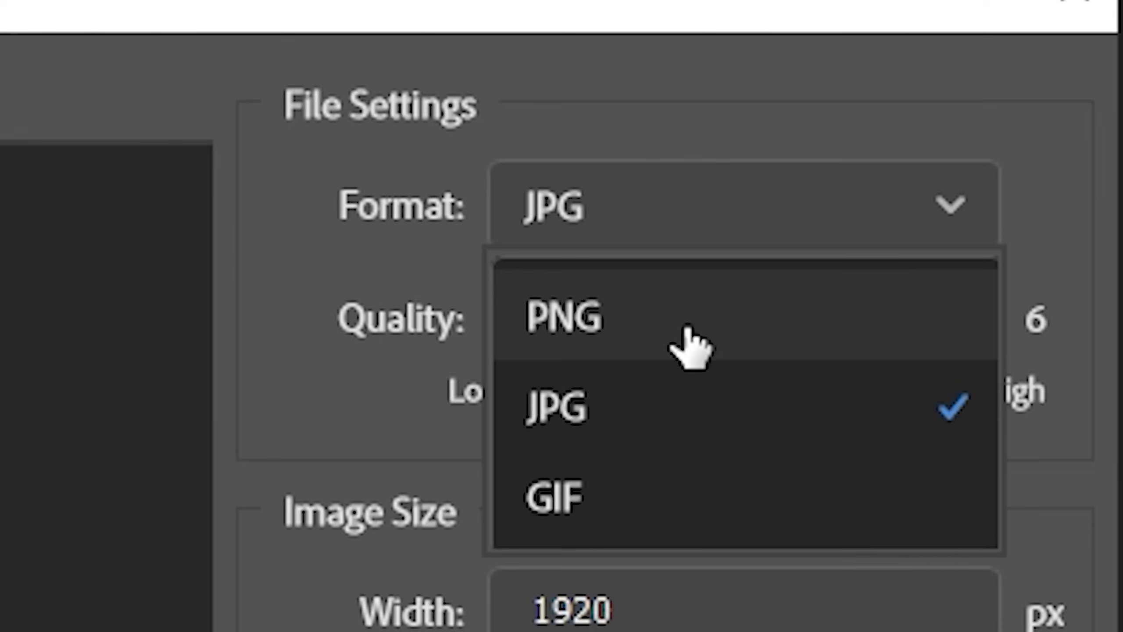
{"action": "left_click", "coordinate": [651, 398]}
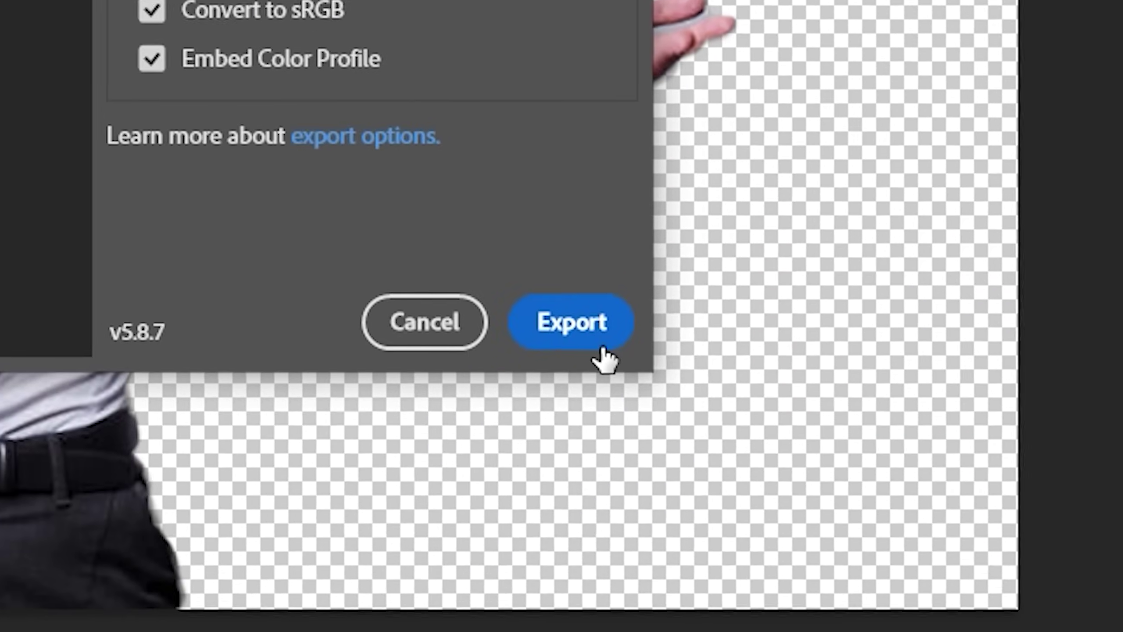
{"action": "left_click", "coordinate": [925, 524]}
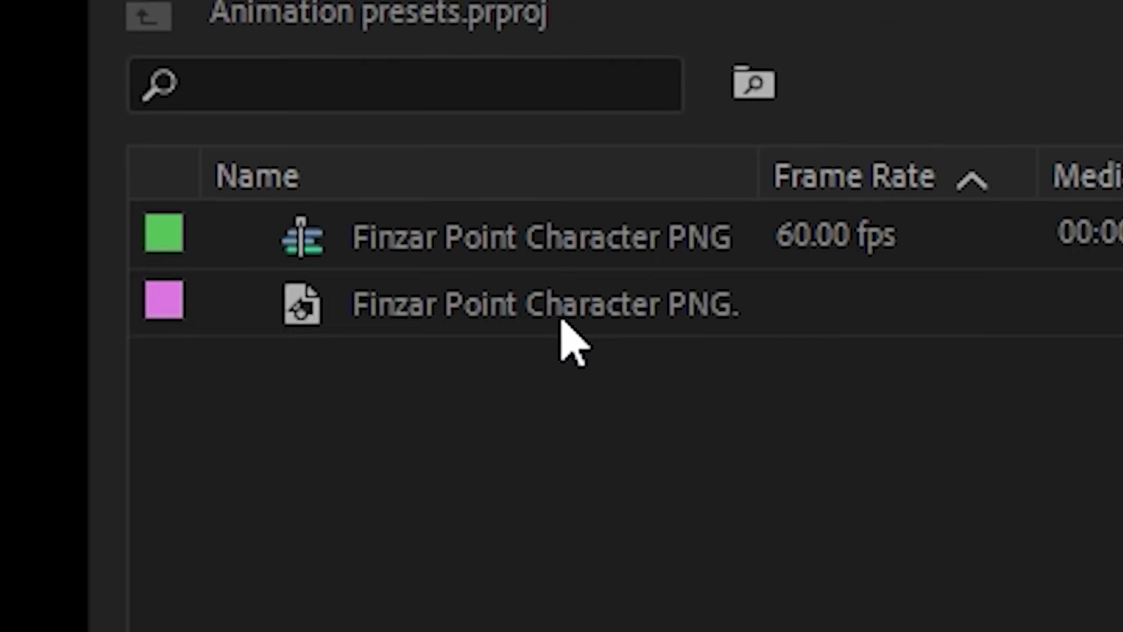
- Place the character PNG on V1 and apply Transform (Motion Blur) to the clip
{"action": "left_click_drag", "start_coordinate": [560, 323], "coordinate": [728, 492]}
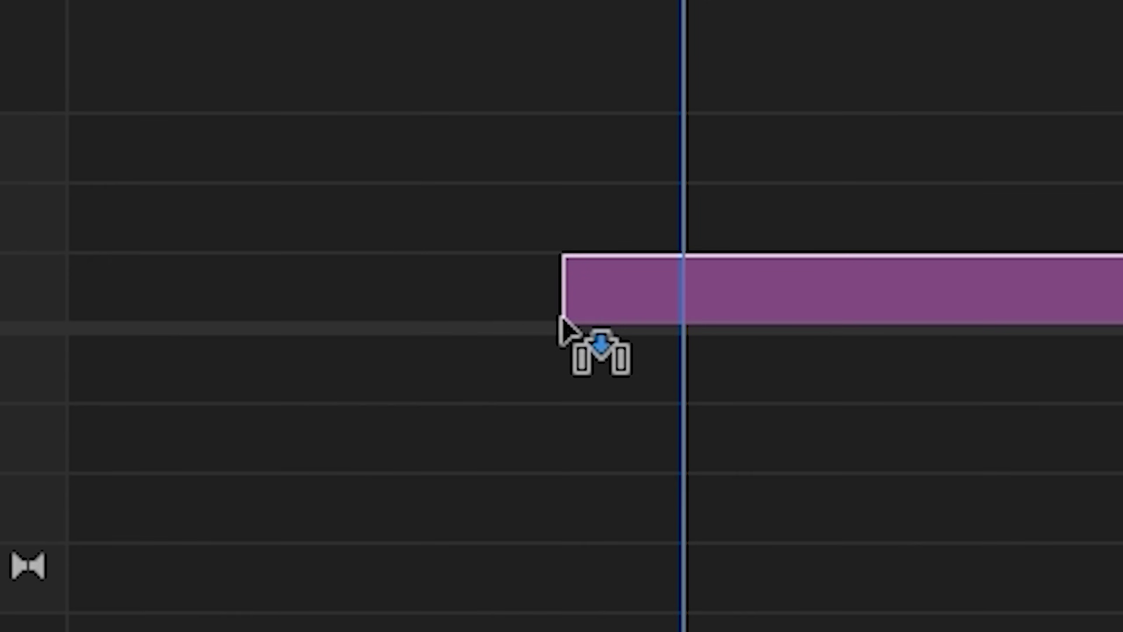
{"action": "left_click", "coordinate": [762, 492]}
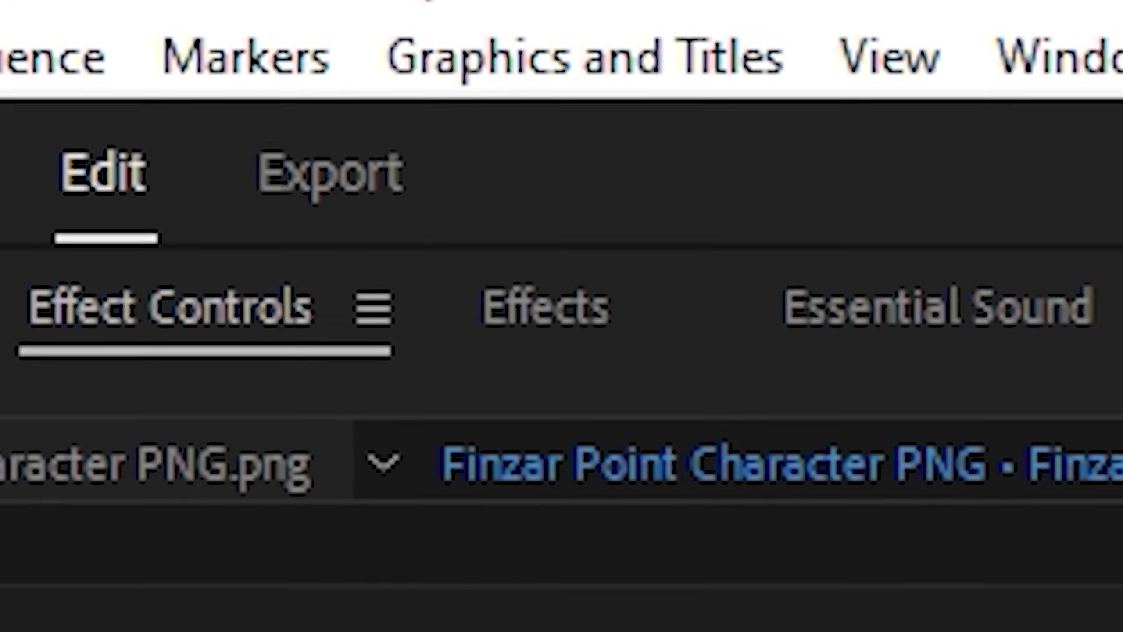
{"action": "left_click", "coordinate": [118, 42]}
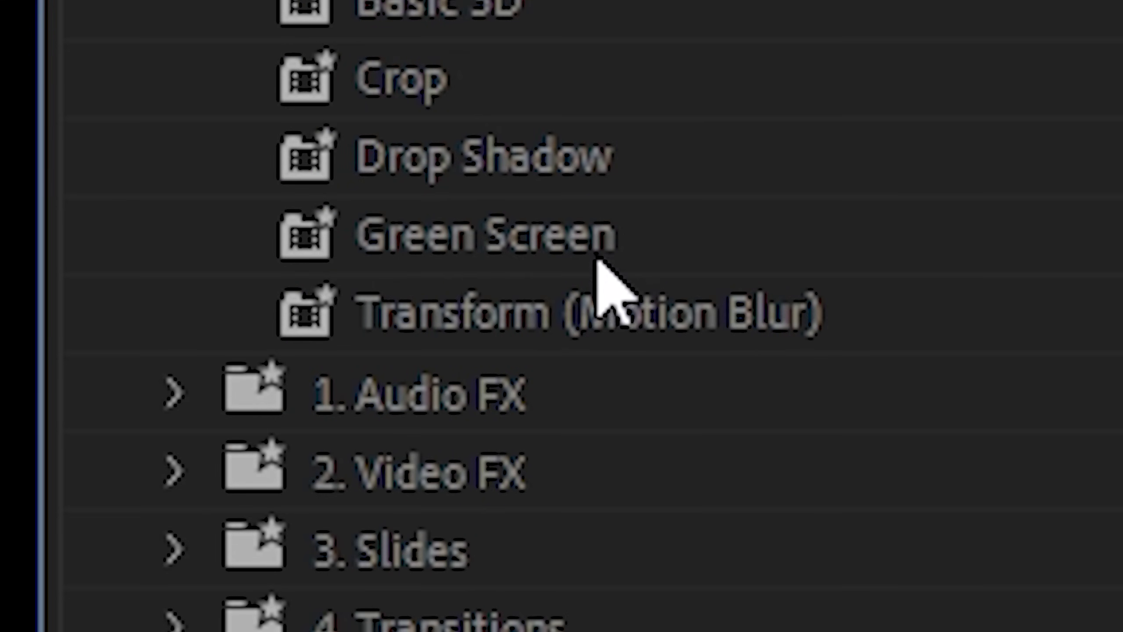
{"action": "left_click_drag", "start_coordinate": [559, 321], "coordinate": [856, 439]}
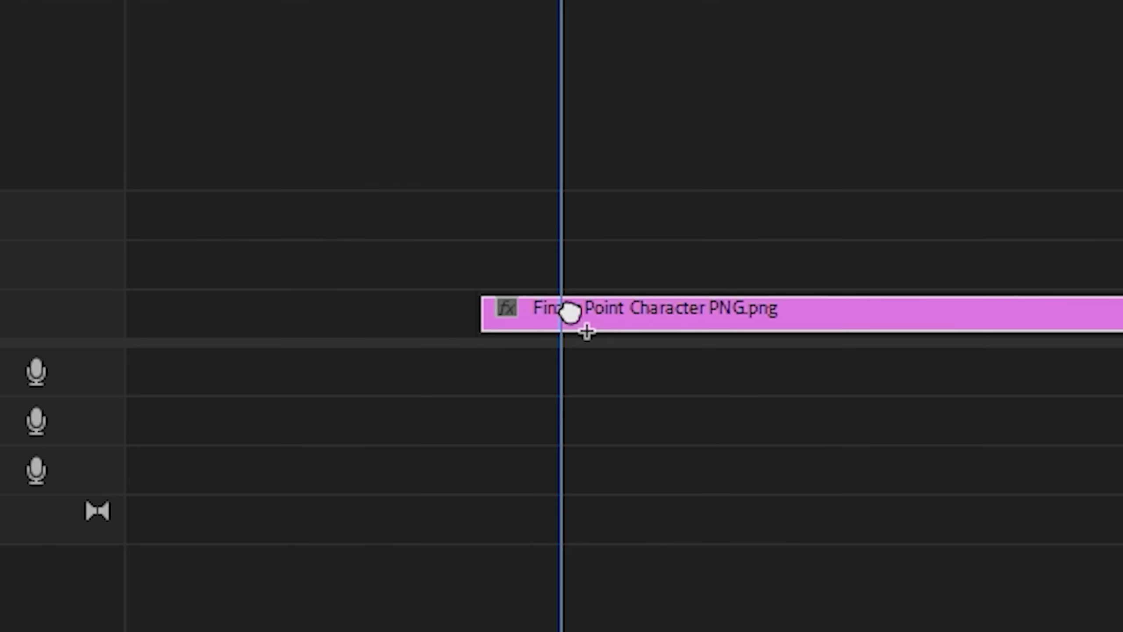
- At 14 frames in, keyframe Transform Position with the character below frame at Y 1429
{"action": "left_click_drag", "start_coordinate": [589, 305], "coordinate": [602, 309]}
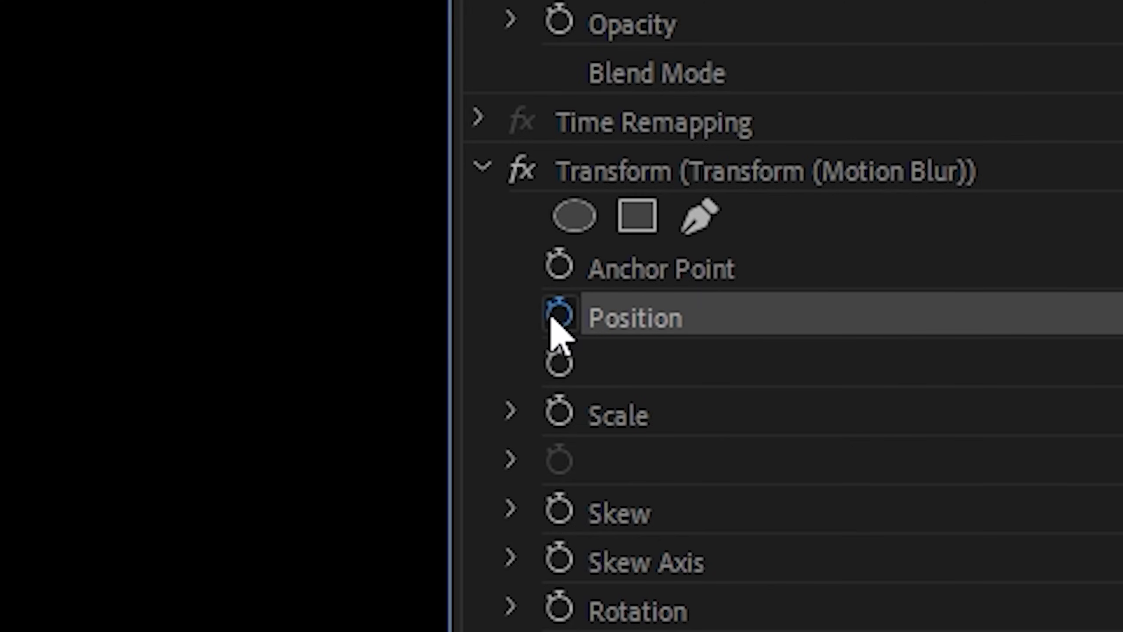
{"action": "left_click", "coordinate": [558, 315]}
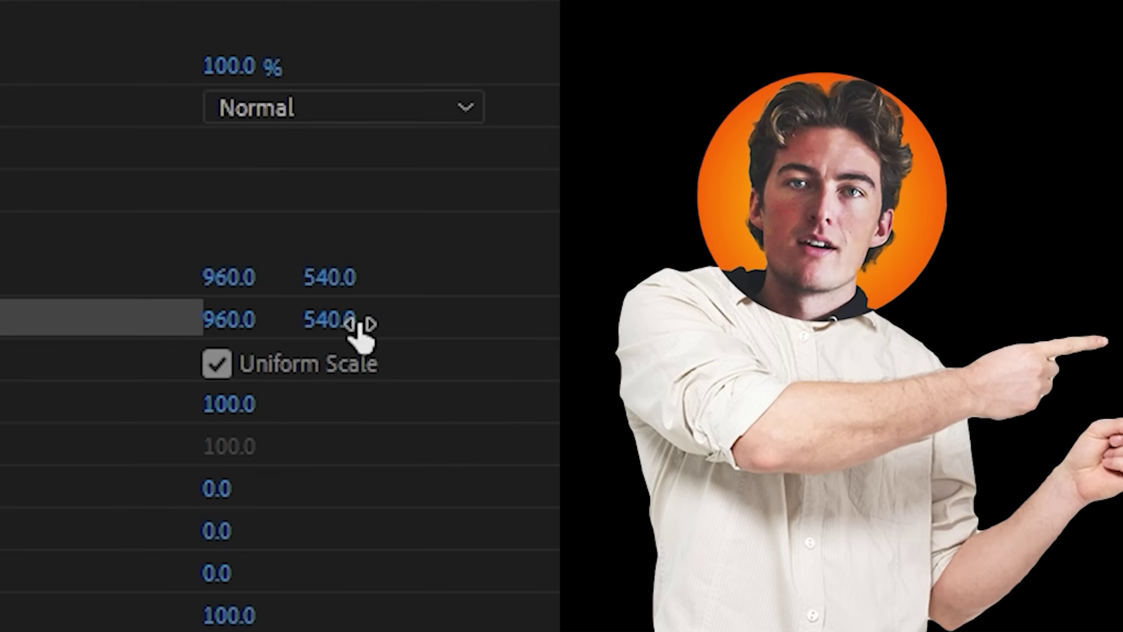
{"action": "left_click_drag", "start_coordinate": [354, 321], "coordinate": [451, 321]}
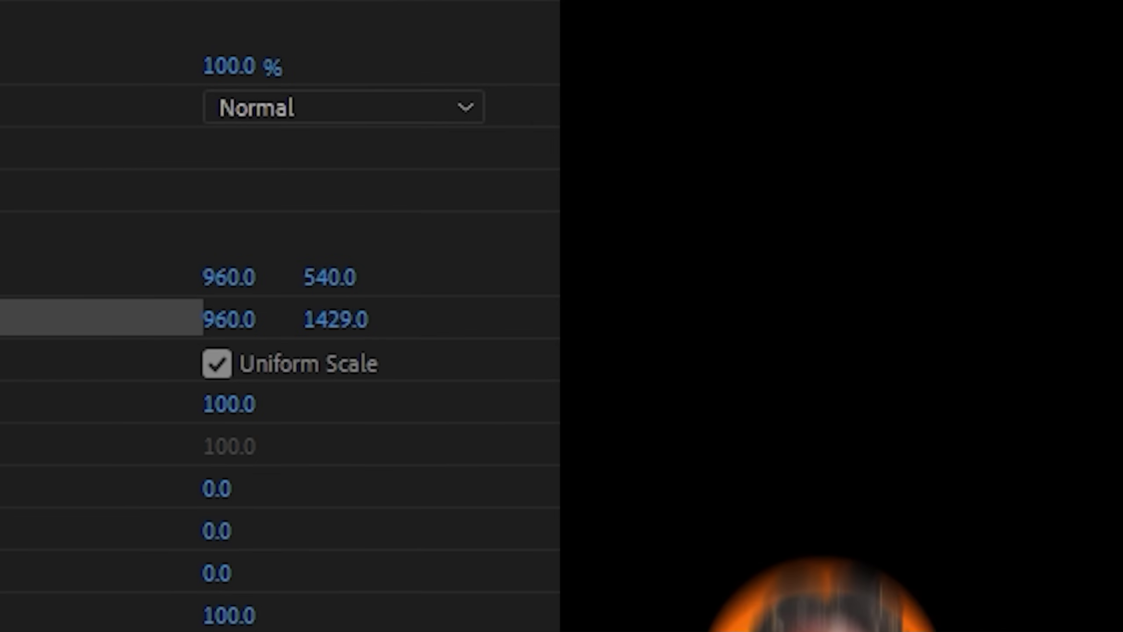
{"action": "left_click_drag", "start_coordinate": [336, 319], "coordinate": [349, 319]}
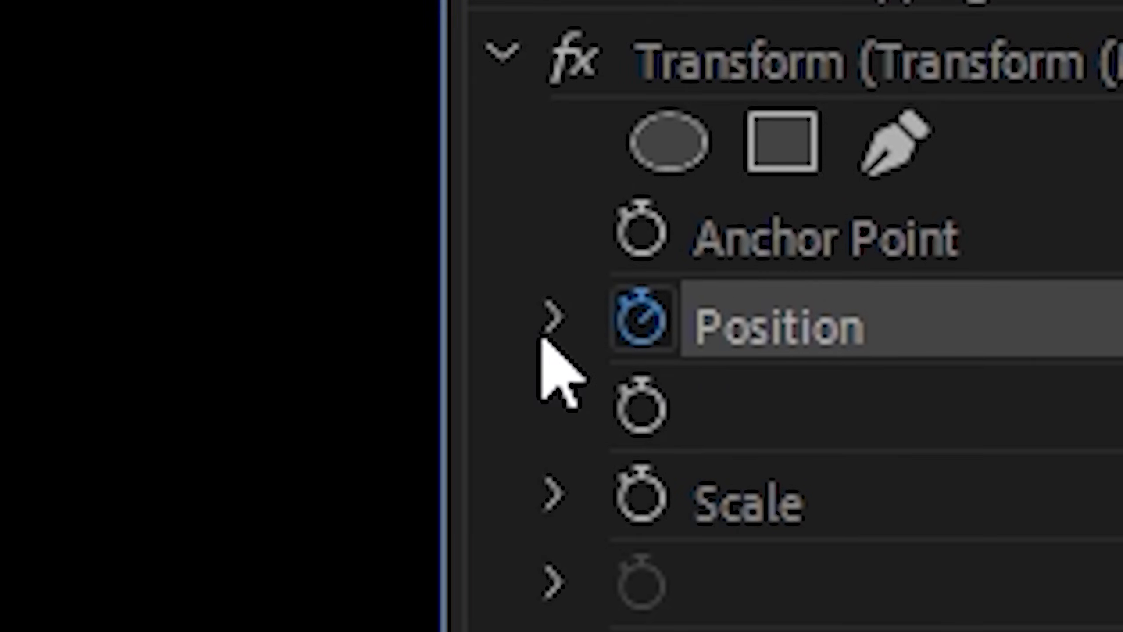
- Ease the first Position keyframe into a smooth bell-shaped velocity curve
{"action": "left_click", "coordinate": [561, 318]}
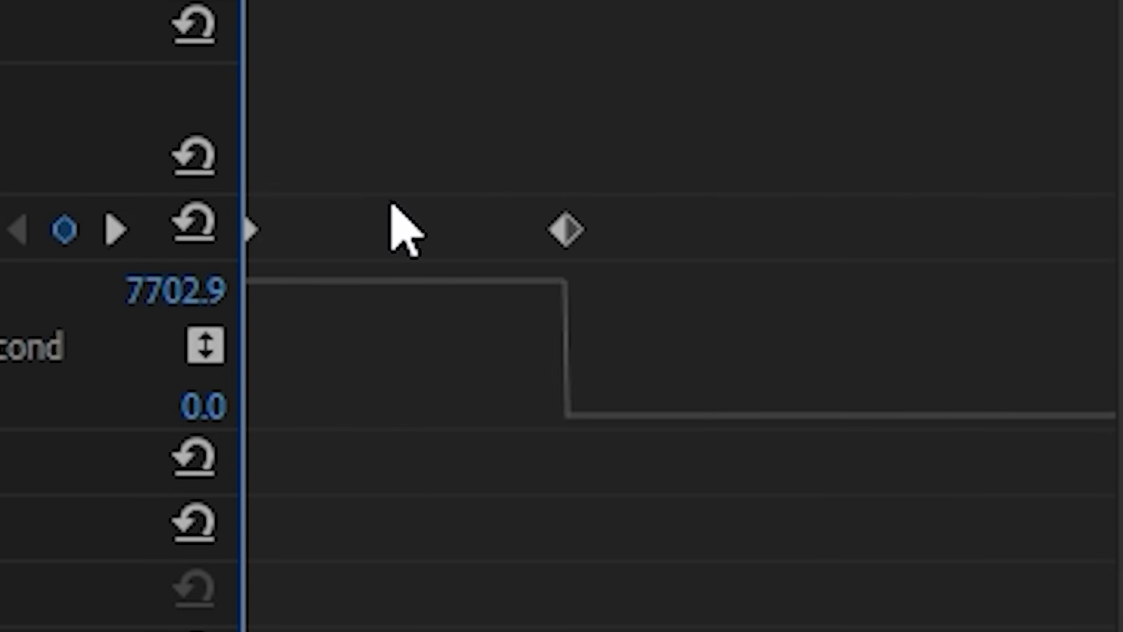
{"action": "left_click", "coordinate": [319, 225]}
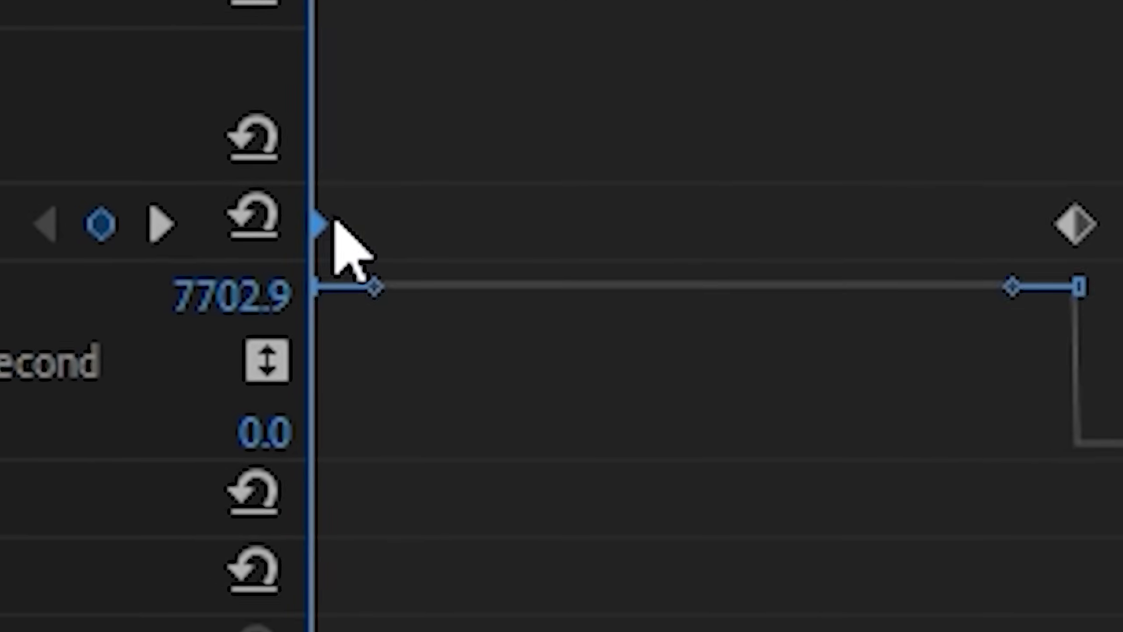
{"action": "left_click_drag", "start_coordinate": [639, 319], "coordinate": [522, 327]}
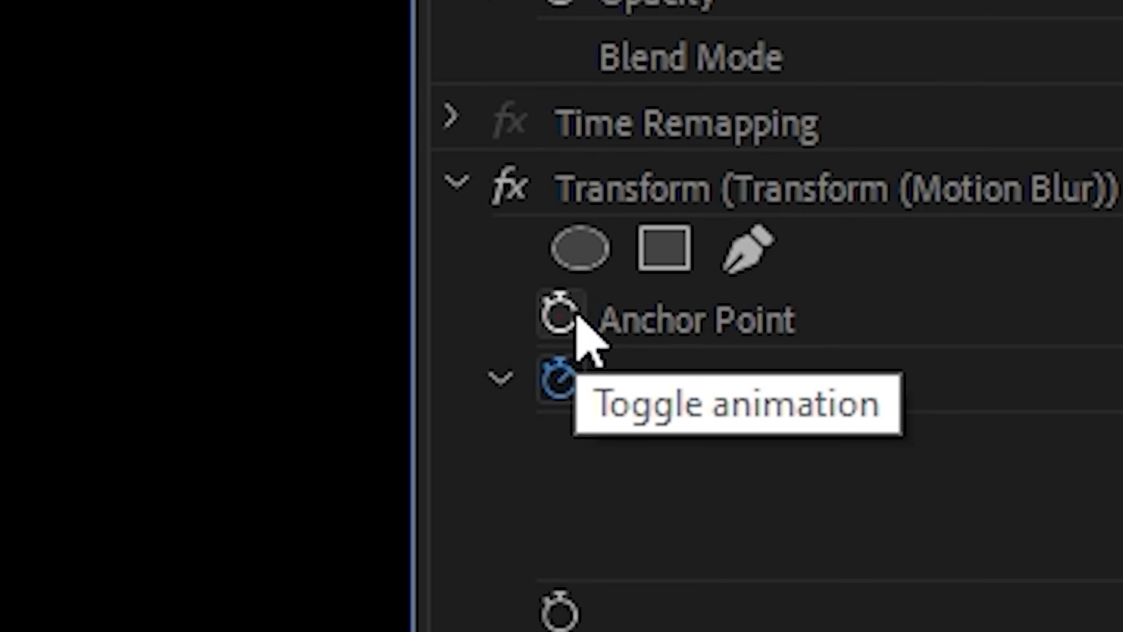
- Turn on Anchor Point keyframing and set its value to 500
{"action": "left_click", "coordinate": [576, 316]}
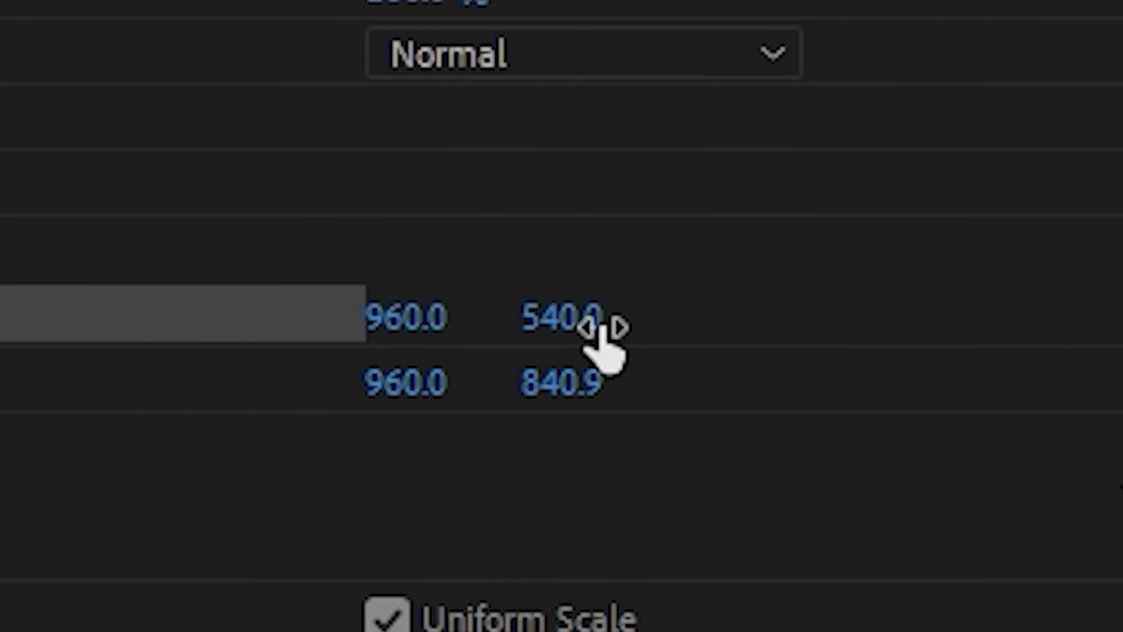
{"action": "type", "text": "500"}
{"action": "key", "text": "Return"}
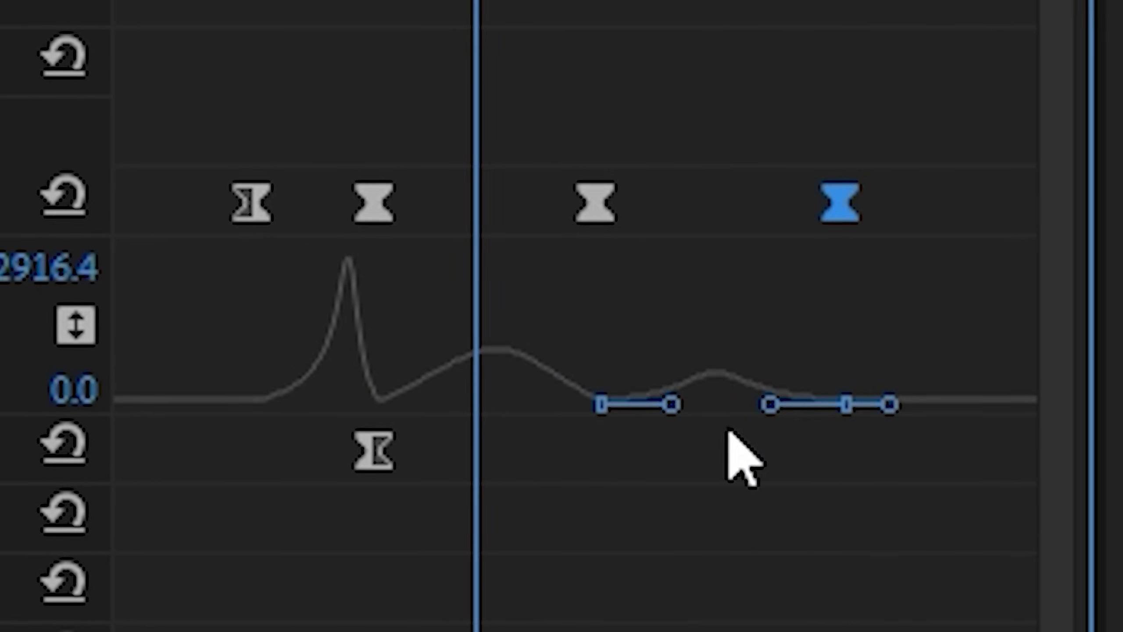
- Space the Anchor Point bounce keyframes evenly, then shift all five earlier together
{"action": "left_click", "coordinate": [374, 201]}
{"action": "left_click", "coordinate": [595, 201]}
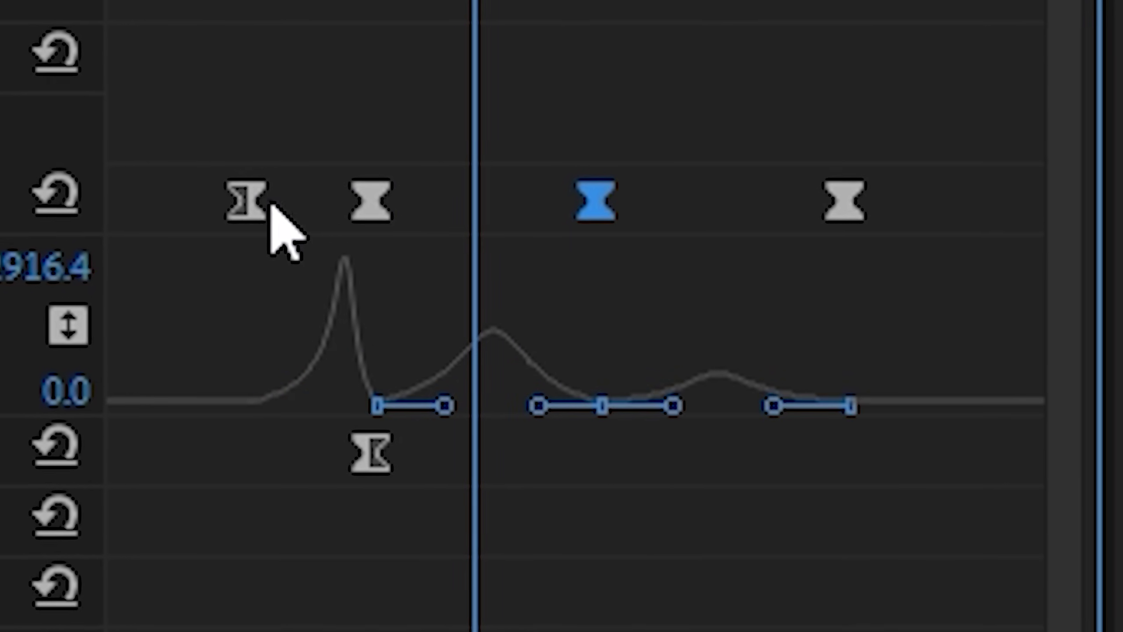
{"action": "left_click", "coordinate": [251, 202]}
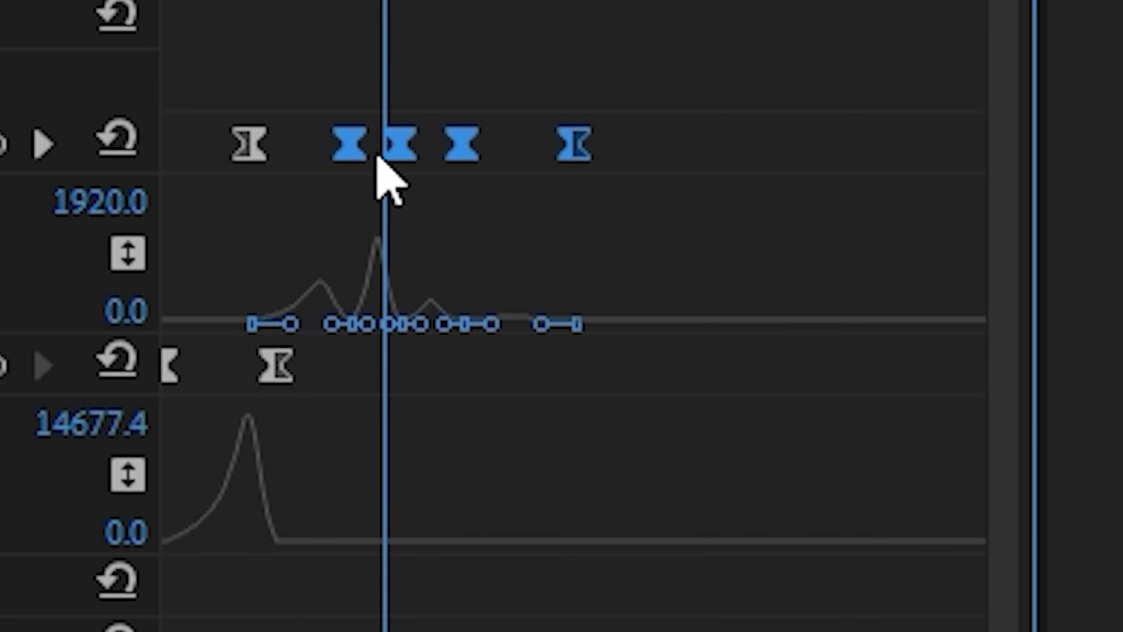
{"action": "left_click_drag", "start_coordinate": [559, 155], "coordinate": [717, 189]}
{"action": "left_click", "coordinate": [597, 155]}
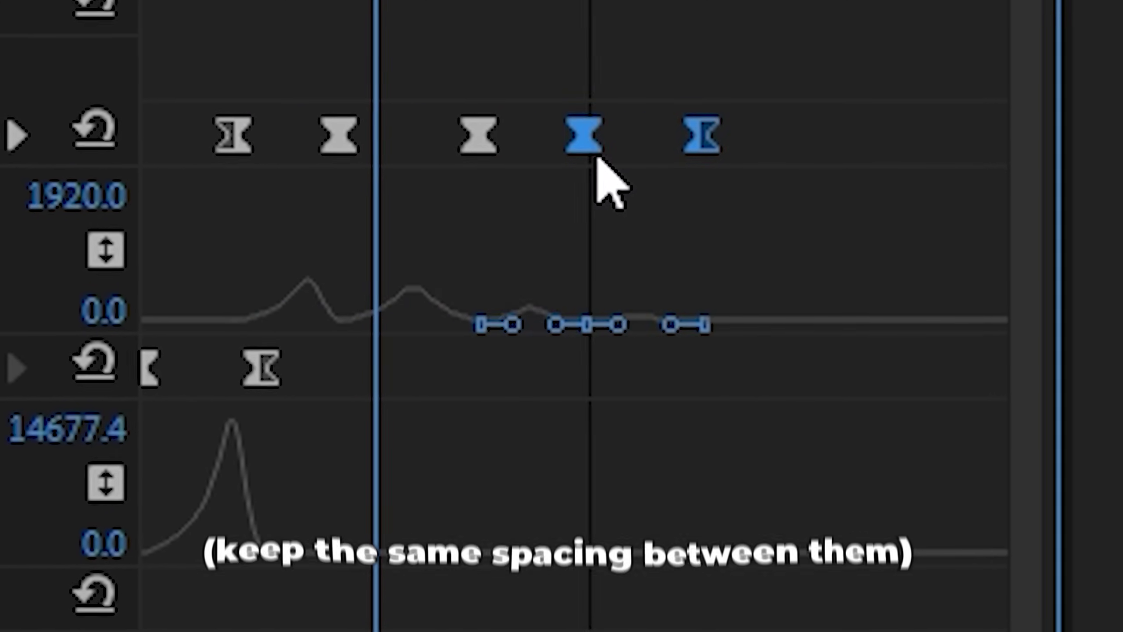
{"action": "left_click_drag", "start_coordinate": [597, 155], "coordinate": [755, 154]}
{"action": "left_click_drag", "start_coordinate": [915, 63], "coordinate": [269, 208]}
{"action": "left_click_drag", "start_coordinate": [329, 130], "coordinate": [258, 158]}
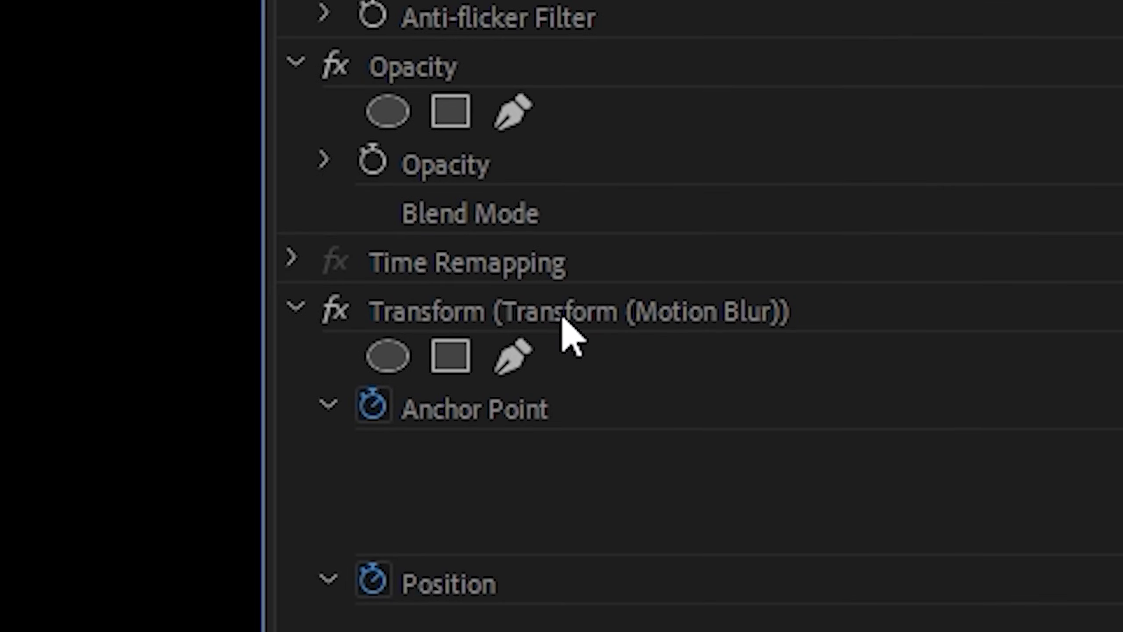
- Save the Transform effect as preset 'big old bouncy wouncy', anchored to In Point
{"action": "right_click", "coordinate": [561, 311]}
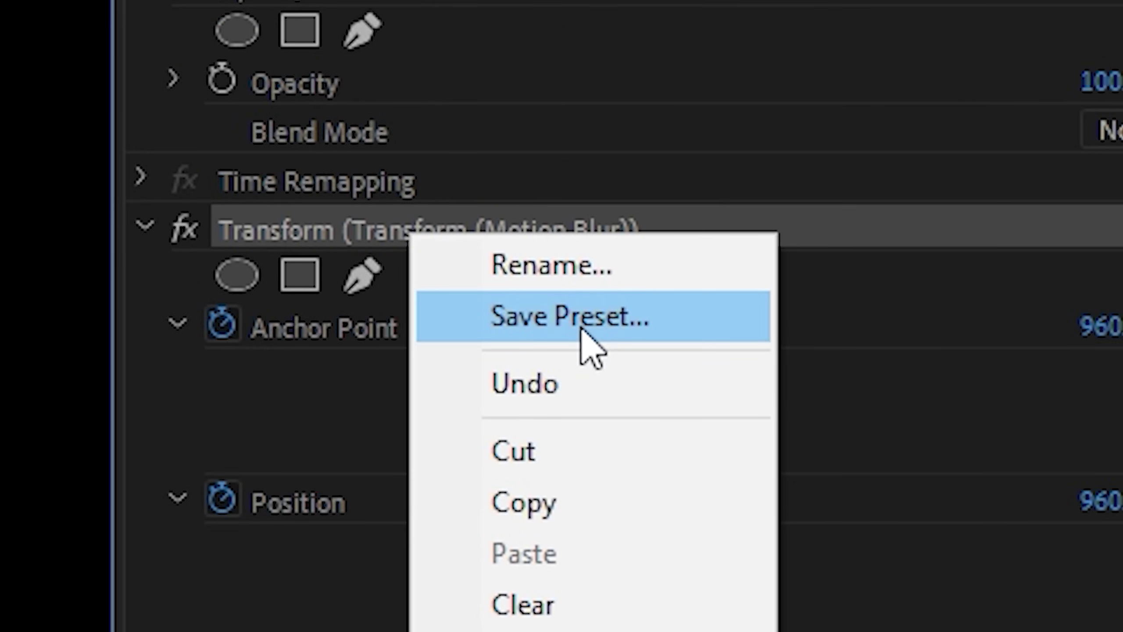
{"action": "left_click", "coordinate": [581, 328]}
{"action": "type", "text": "big c"}
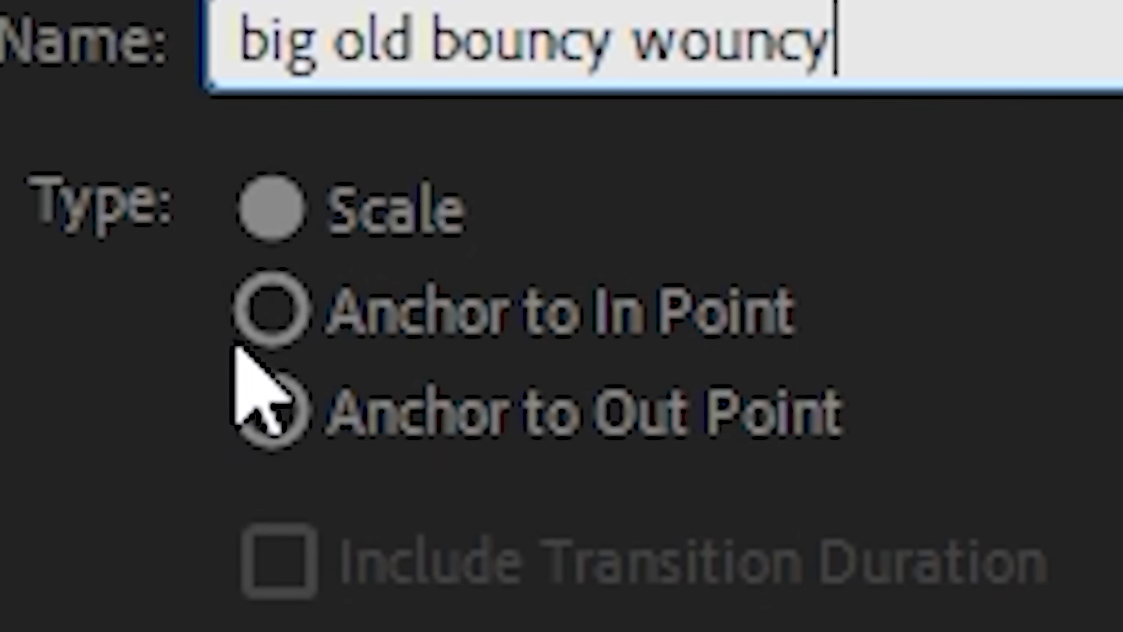
{"action": "left_click", "coordinate": [241, 340]}
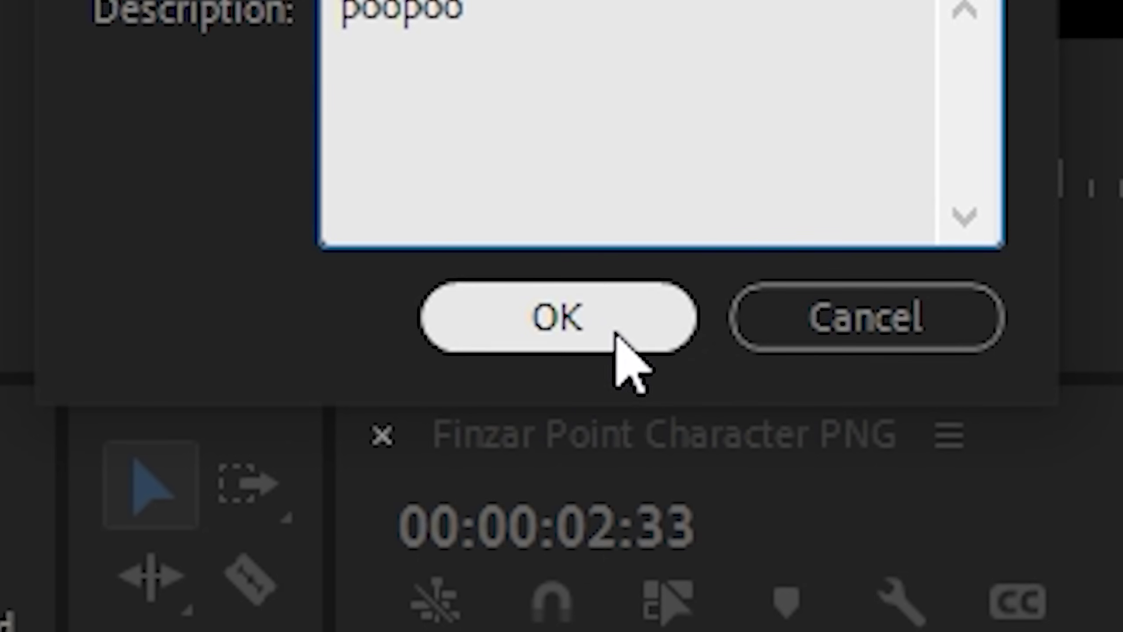
- Confirm the preset and select big old bouncy wouncy in the Effects panel Presets
{"action": "left_click", "coordinate": [617, 333]}
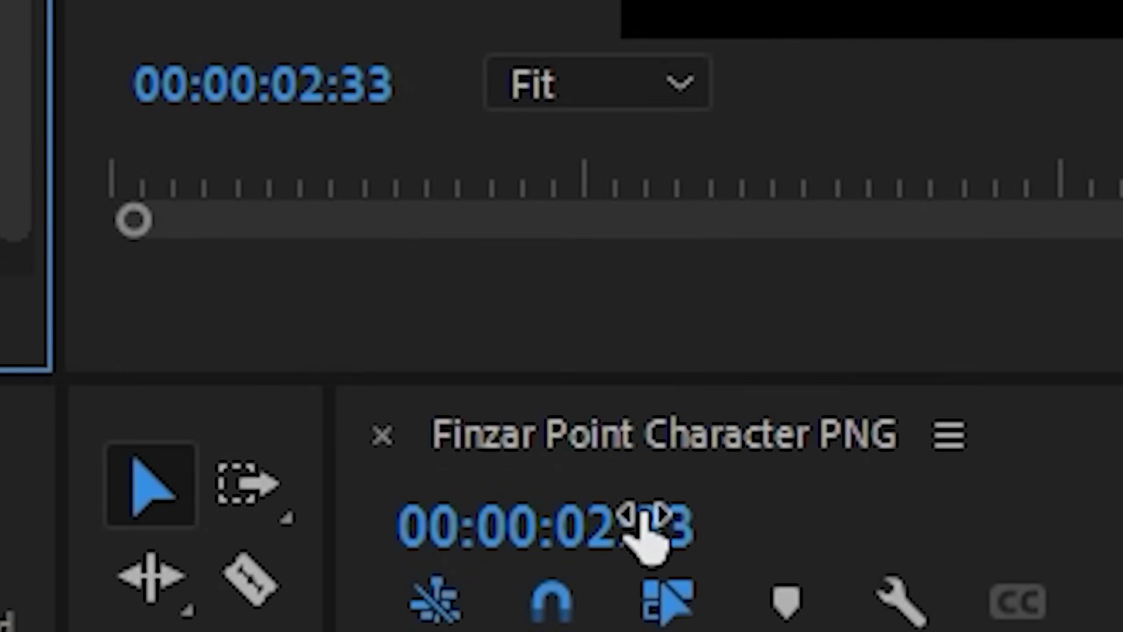
{"action": "left_click", "coordinate": [177, 264]}
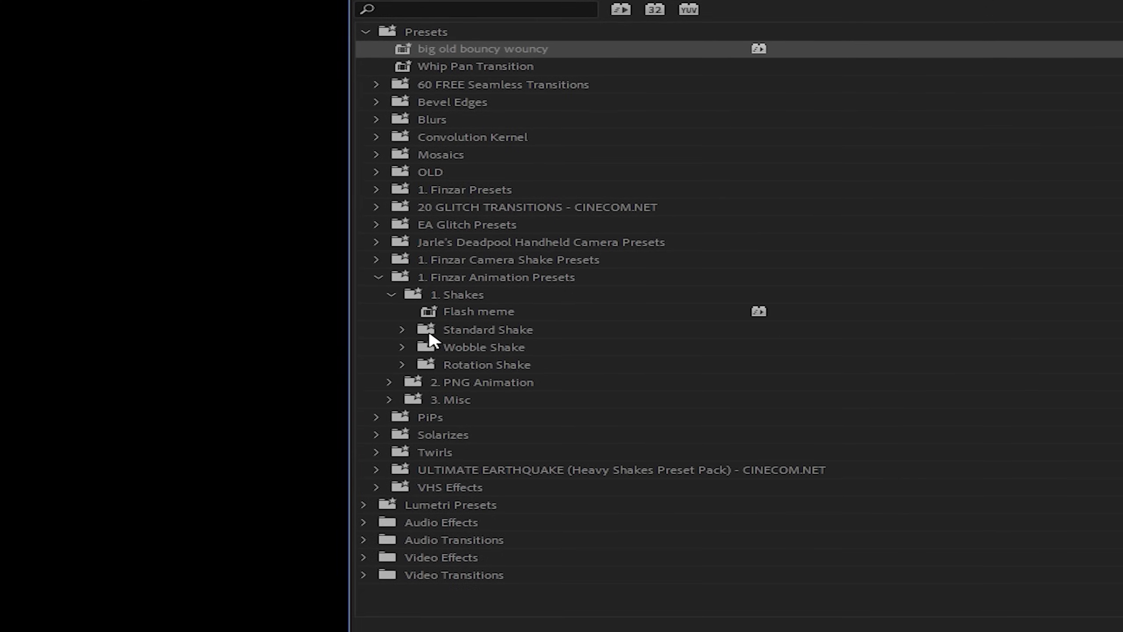
- Expand 2. PNG Animation and its 3D Animations subfolder to show Backflip, Fall Flat 3D, Frontflip and Spin and Fall
{"action": "left_click", "coordinate": [389, 381]}
{"action": "scroll", "coordinate": [442, 354], "scroll_direction": "down", "scroll_amount": 3}
{"action": "left_click", "coordinate": [399, 364]}
{"action": "scroll", "coordinate": [431, 364], "scroll_direction": "down", "scroll_amount": 2}
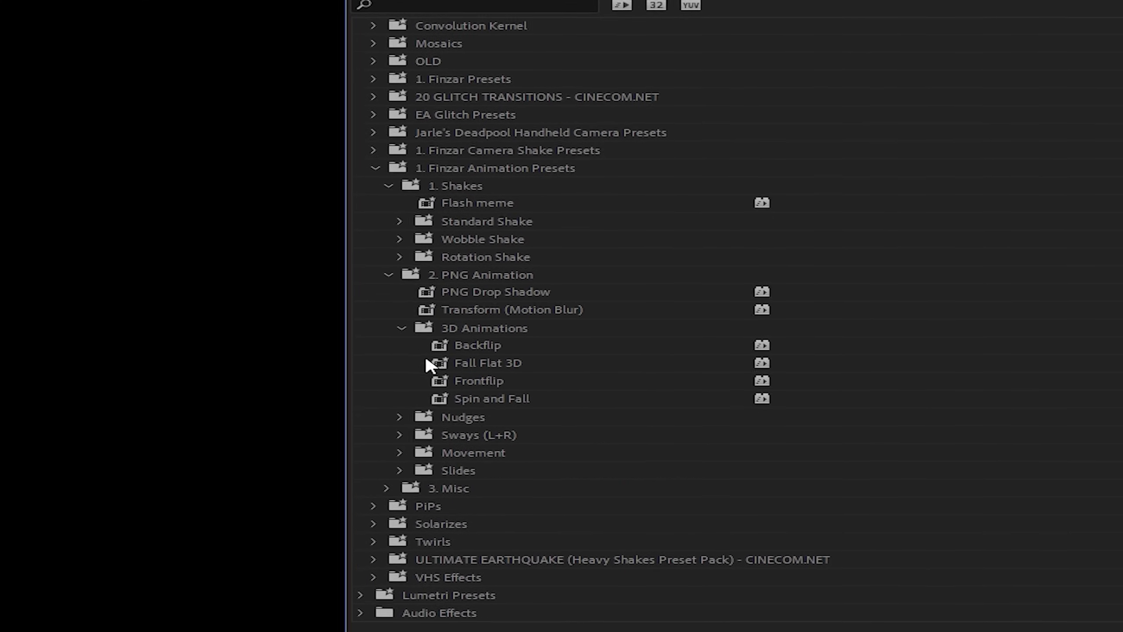